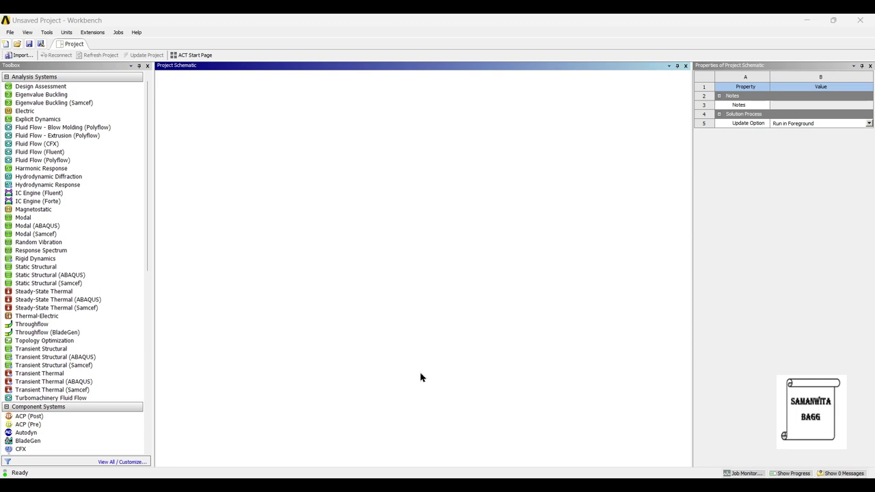
Add a Modal analysis system named Modal and open its Engineering Data with widened panes.
drag(59, 222, 330, 181)
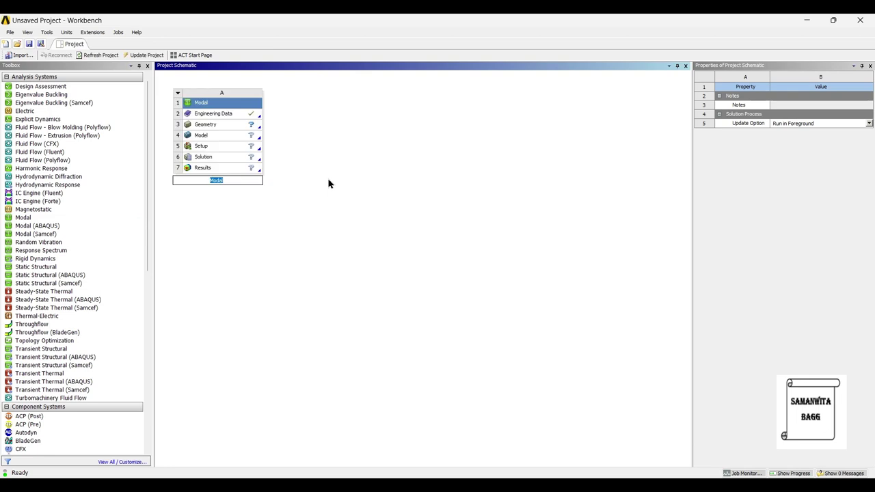
key(Return)
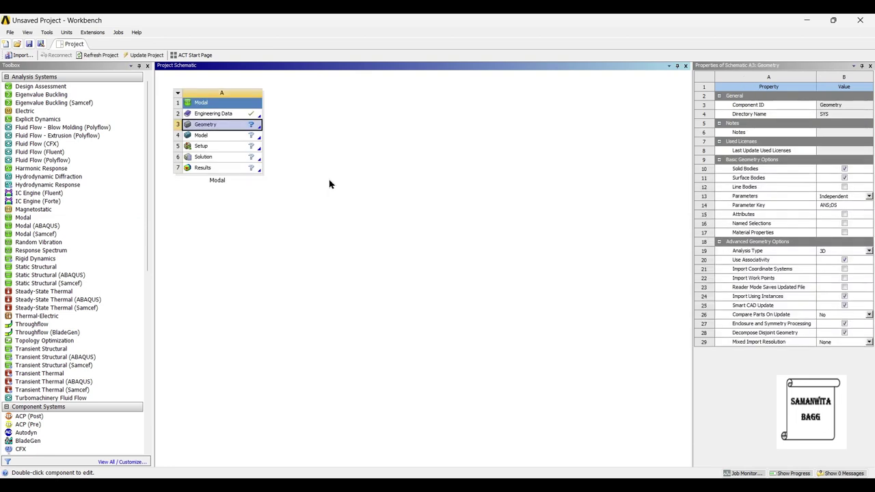
double_click(234, 117)
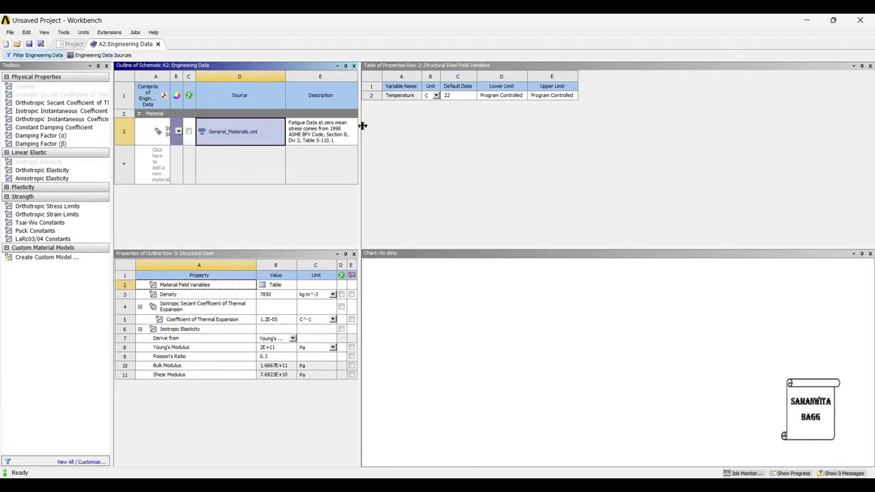
drag(362, 126, 726, 113)
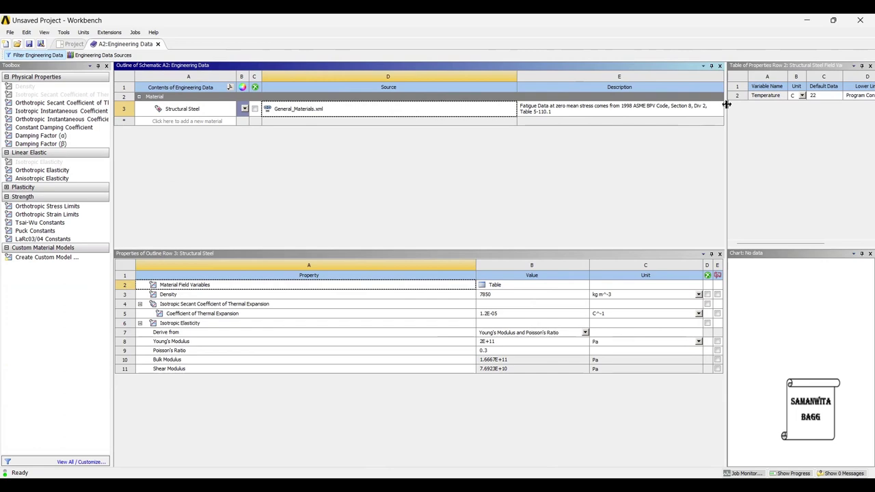
Switch to the AISI 1070 steel properties web page in Chrome.
mouse_move(576, 486)
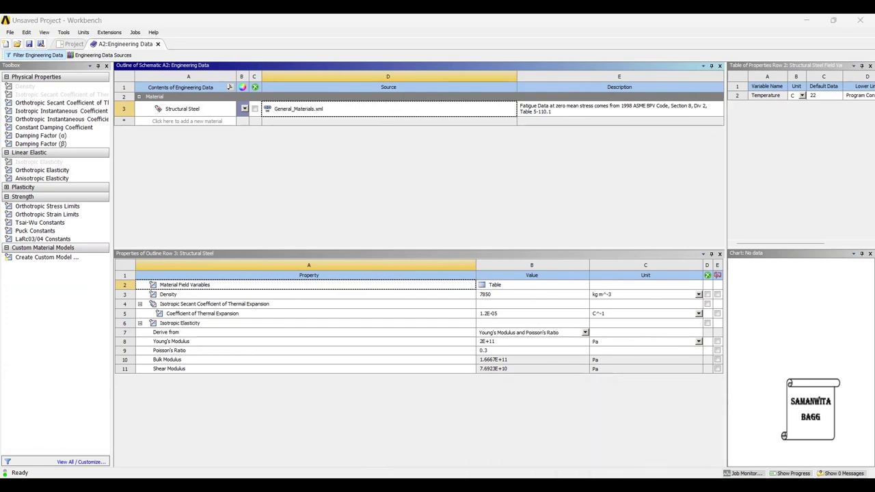
click(547, 485)
scroll(381, 267, up, 1)
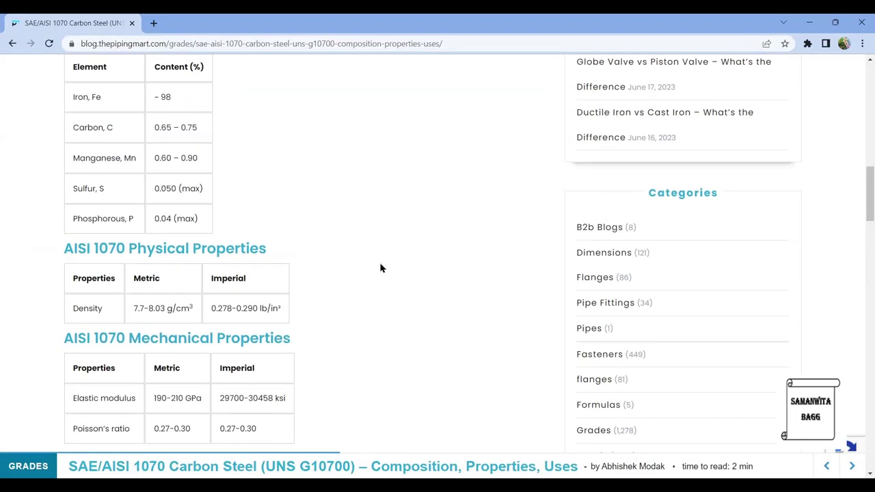
Review the AISI 1070 property tables, then start a new material in Engineering Data.
scroll(385, 231, down, 2)
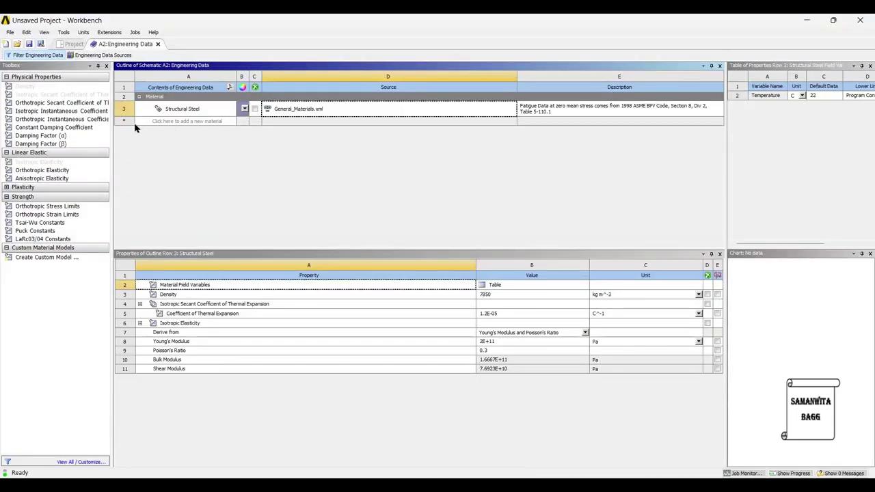
click(142, 123)
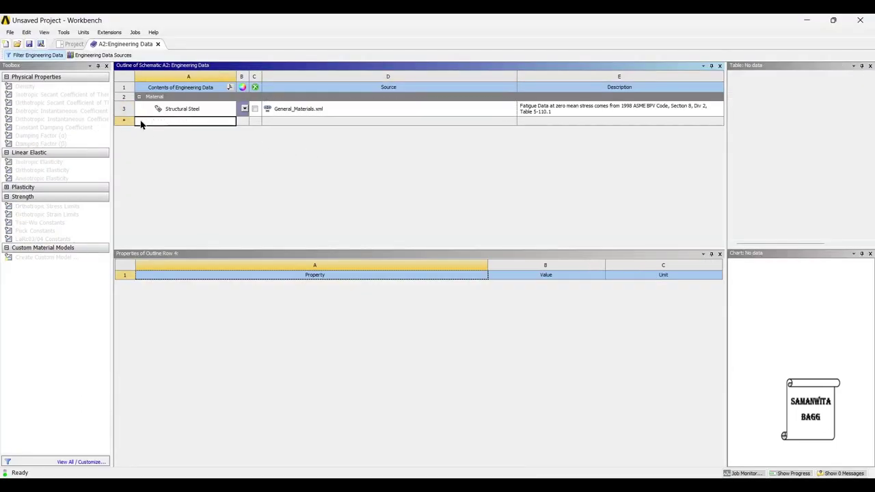
Create a 'Carbon Steel' material with a Density property in g cm^-3.
text(Carbon Steel)
key(Return)
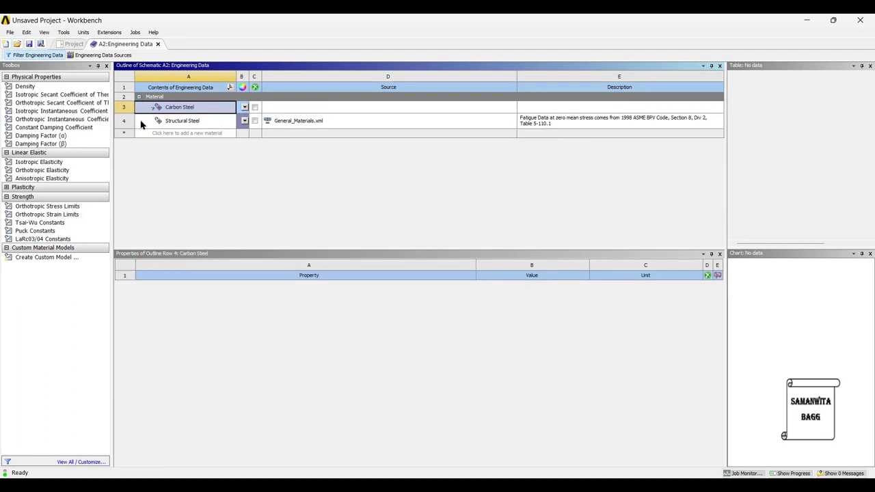
double_click(60, 88)
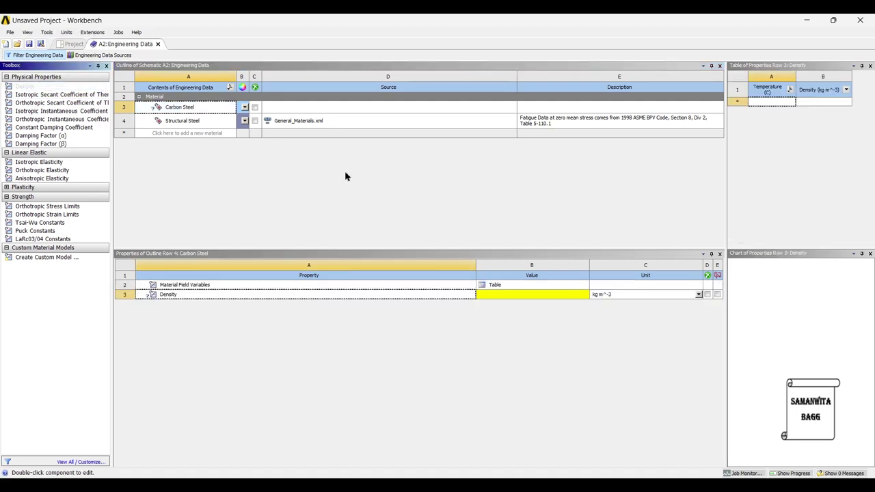
click(699, 294)
click(630, 310)
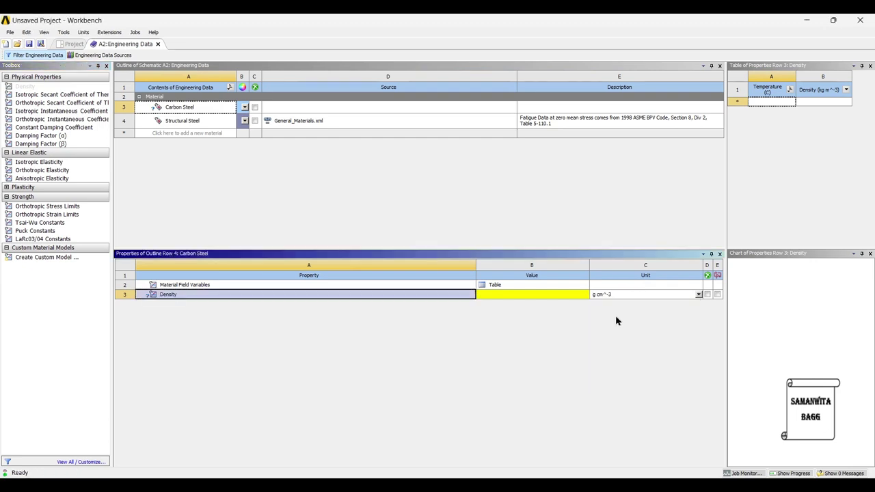
Enter the web page's density of 8.03 and add Isotropic Elasticity to Carbon Steel.
key(alt+Tab)
click(506, 298)
text(8.03)
key(Return)
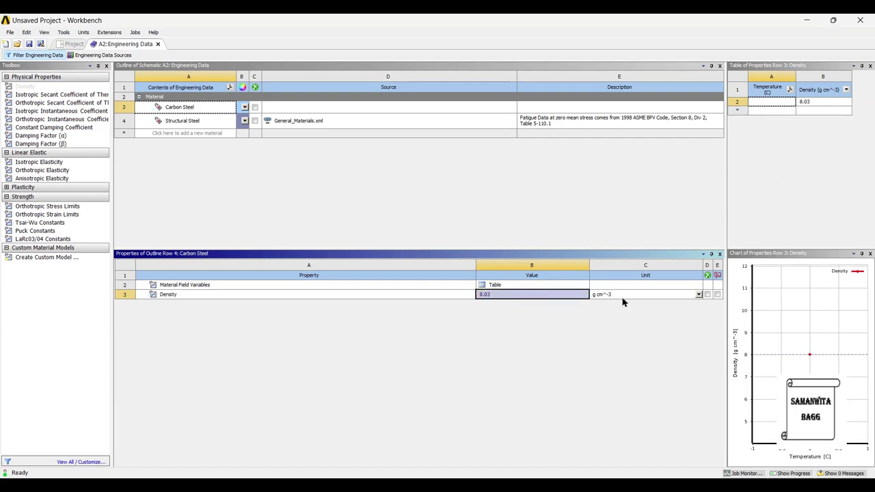
double_click(57, 162)
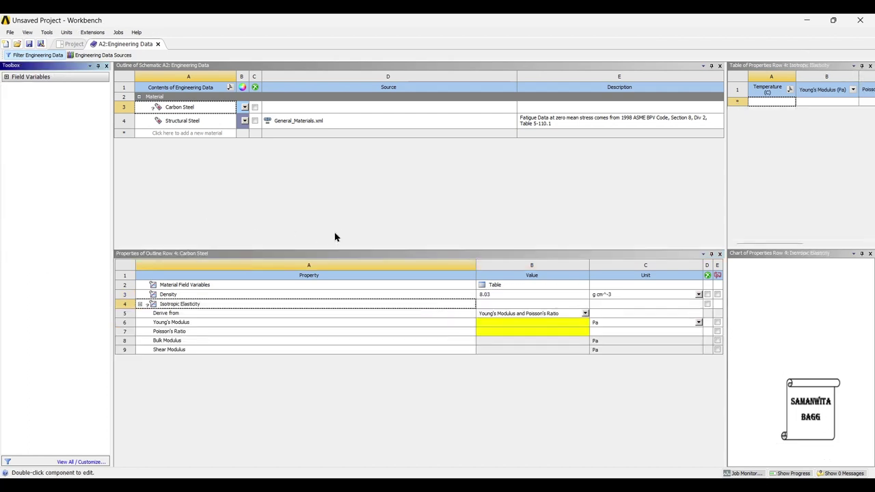
Set Carbon Steel's Young's modulus to 210e9 (2.1E+11 Pa) after checking the web page.
click(489, 326)
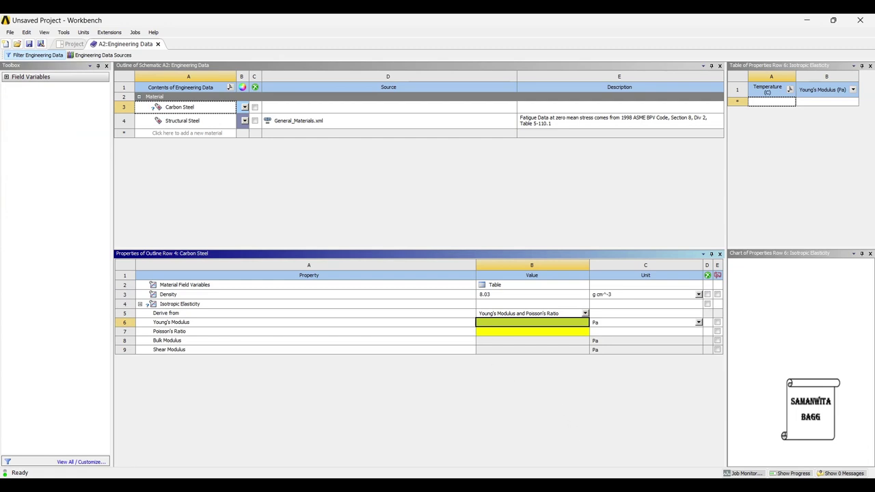
key(alt+Tab)
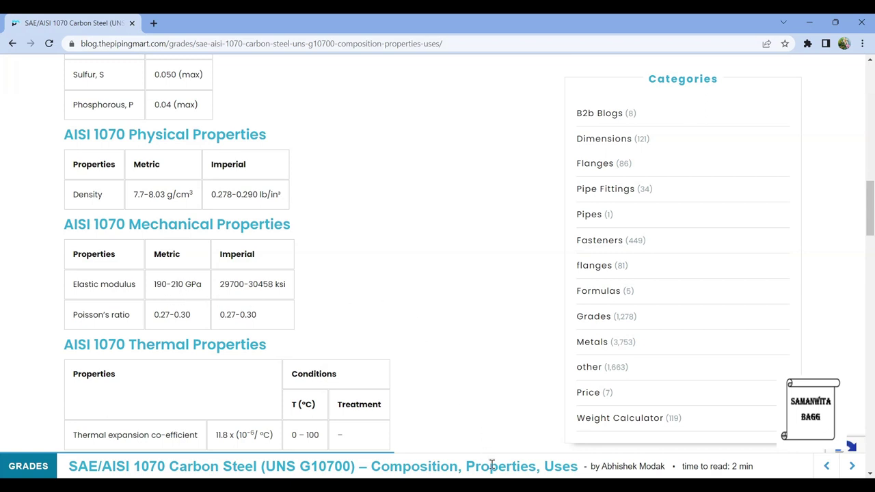
key(alt+Tab)
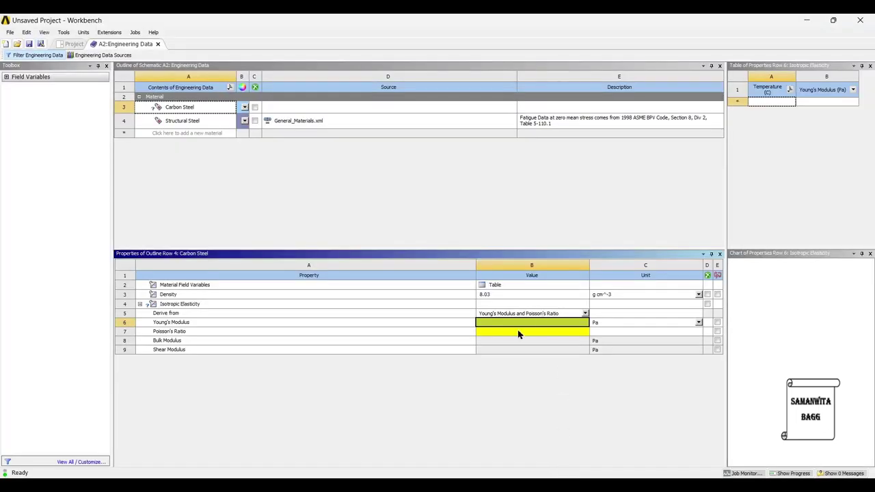
text(21)
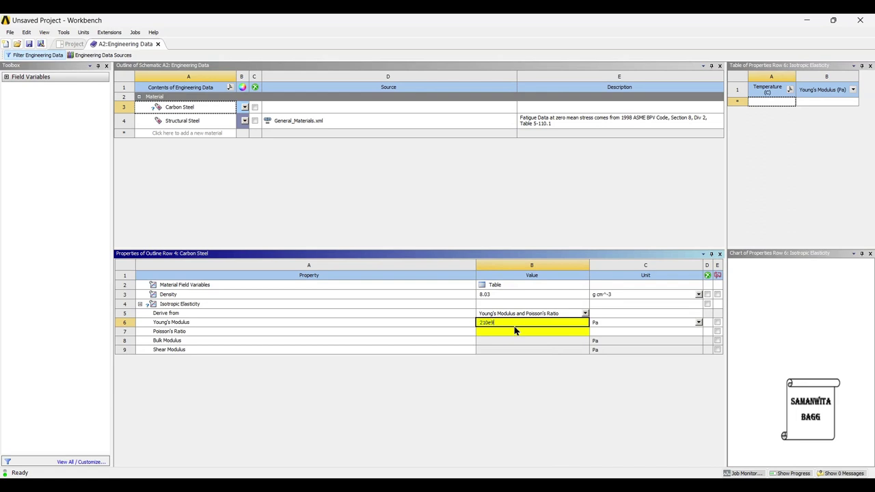
text(0e9)
click(515, 331)
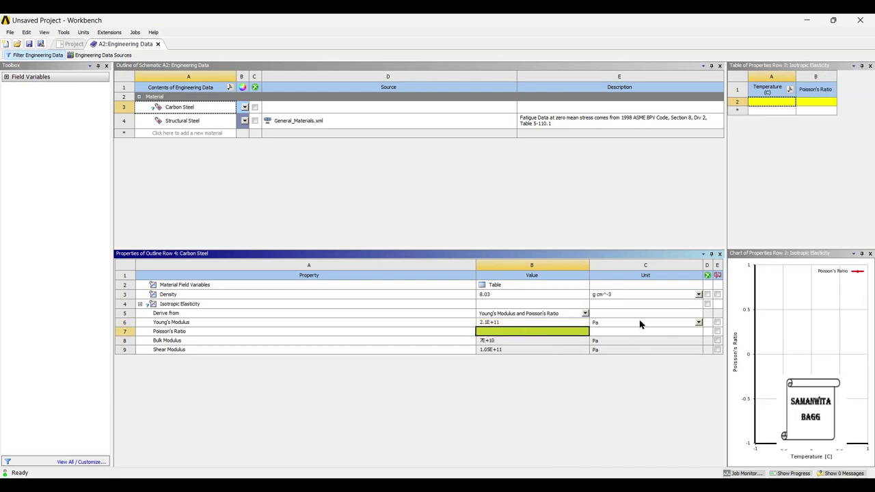
Set Poisson's ratio to 0.3, then go back to the project schematic.
key(alt+Tab)
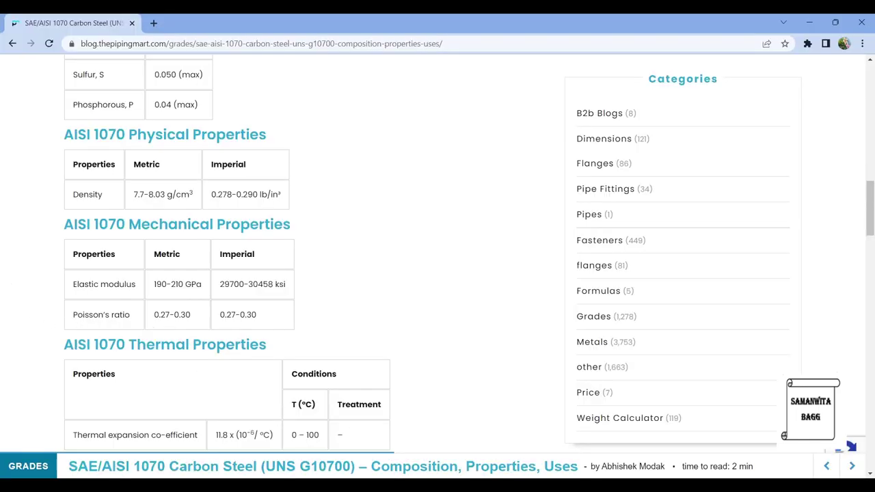
key(alt+Tab)
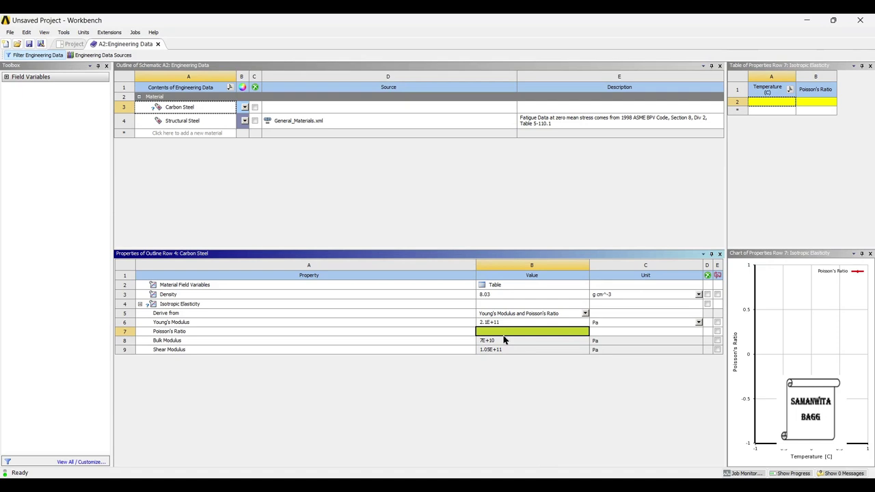
text(0.3)
key(Return)
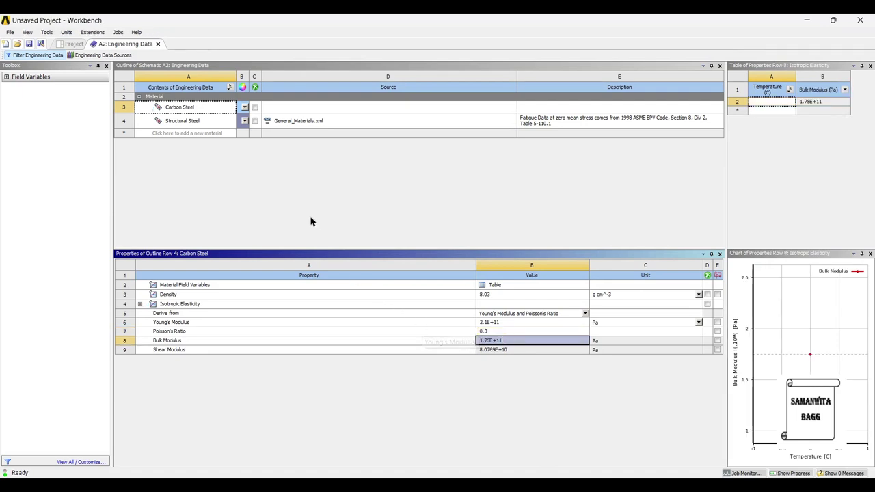
click(253, 209)
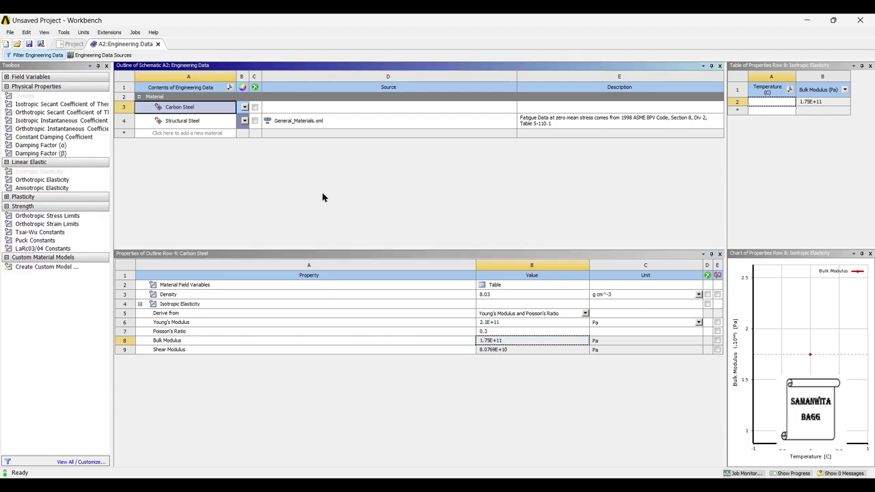
click(73, 44)
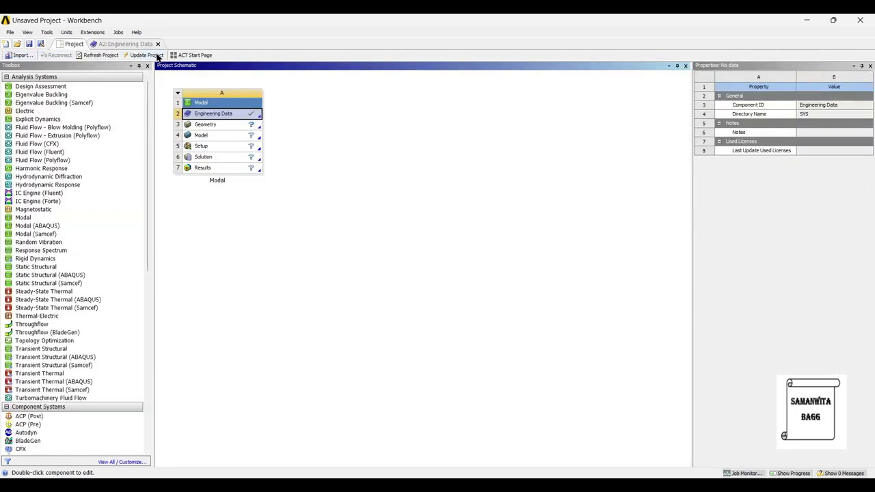
Update the project, then import Snap Ring.step into the Modal system's Geometry cell.
click(152, 55)
click(230, 130)
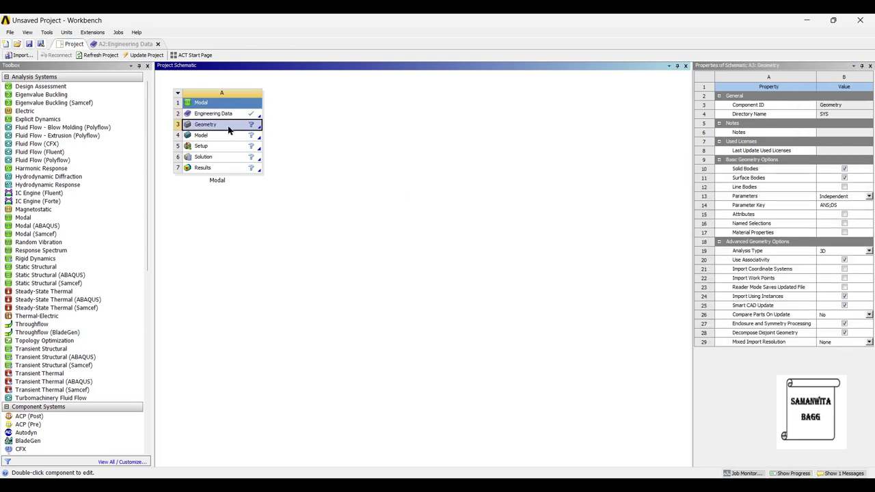
right_click(229, 130)
mouse_move(294, 150)
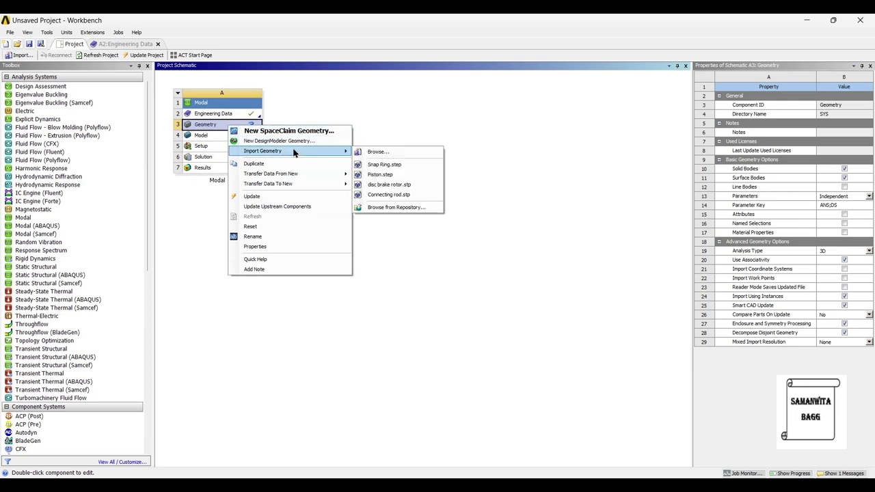
click(395, 164)
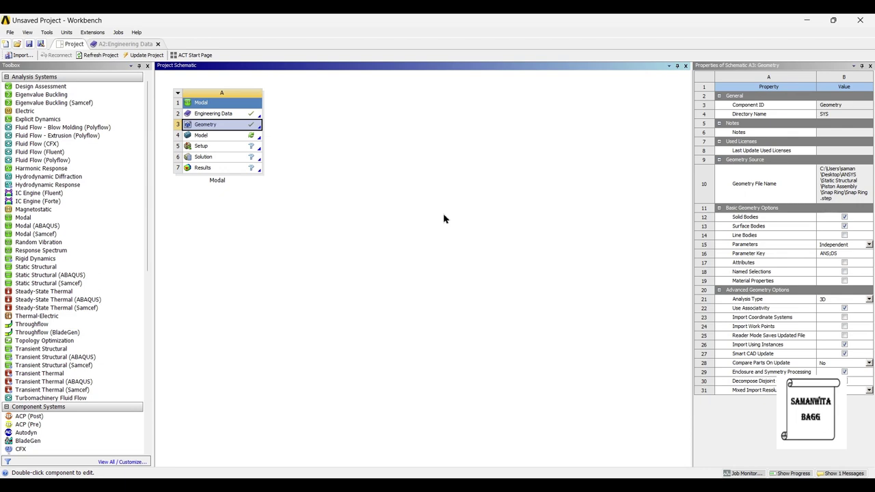
Launch Mechanical on the Modal model, orbit edge-on, and expand Geometry to show Snap Ring 1.
double_click(222, 137)
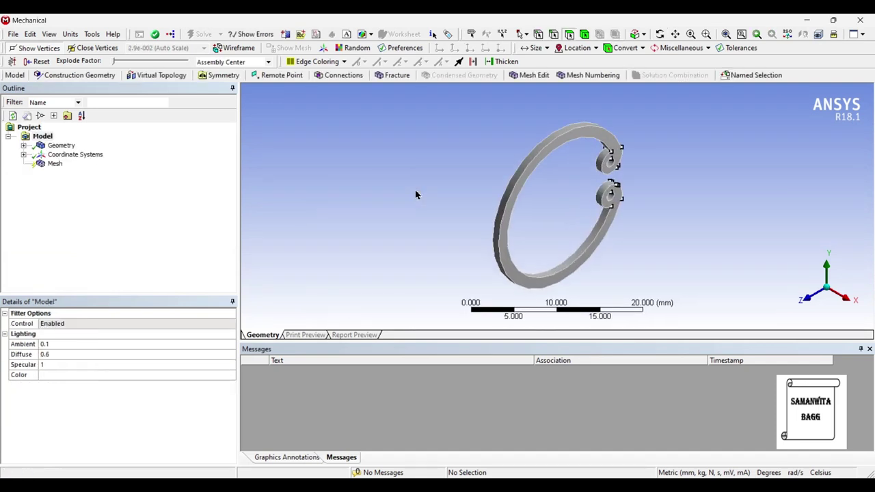
middle_drag(580, 197, 435, 267)
click(23, 145)
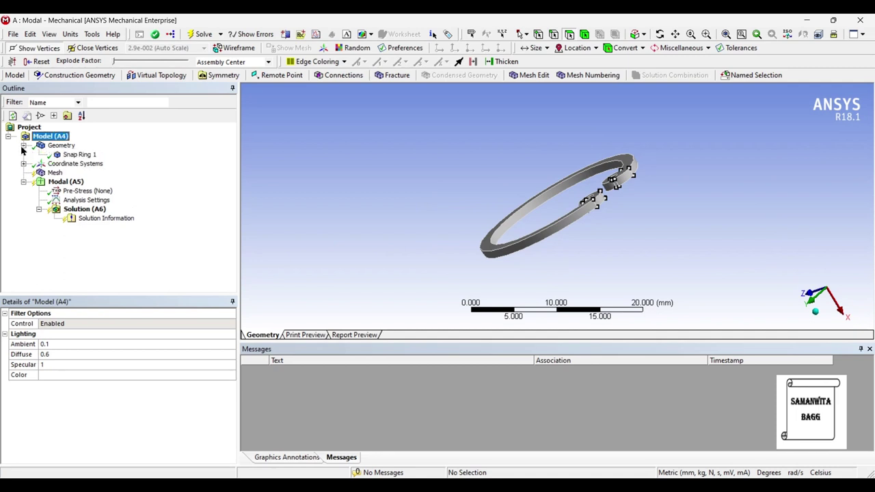
Assign Carbon Steel as the material of Snap Ring 1.
click(78, 154)
click(155, 396)
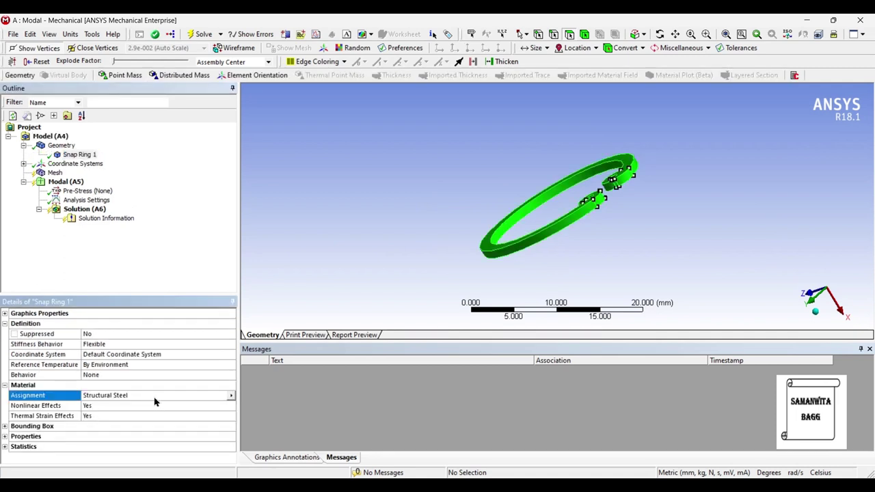
click(232, 396)
click(263, 445)
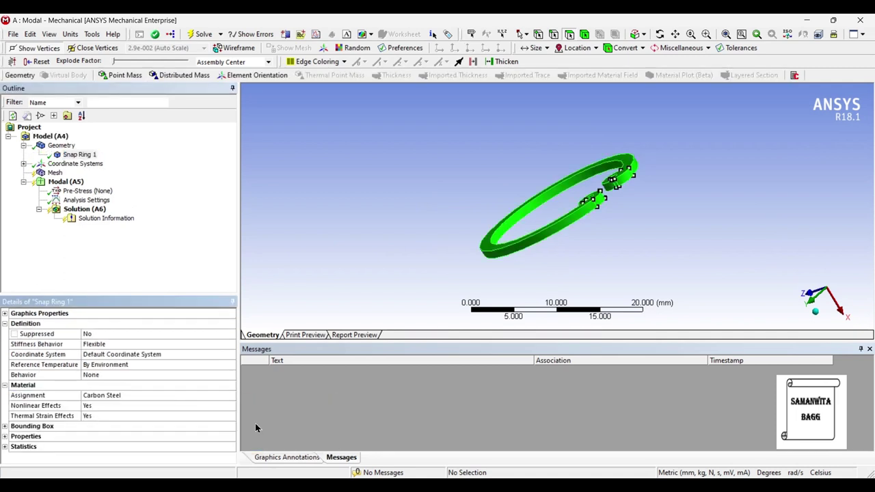
Set the mesh Relevance Center to Fine, generate the mesh, and select Modal (A5).
click(54, 174)
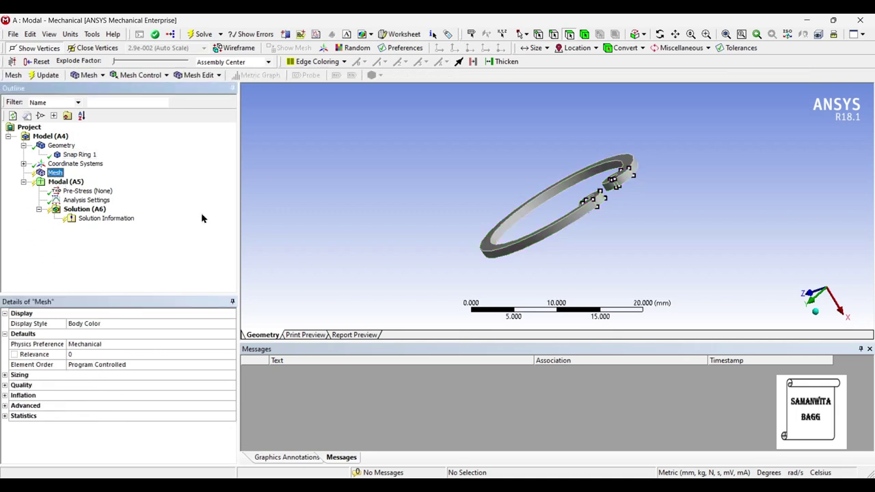
click(5, 374)
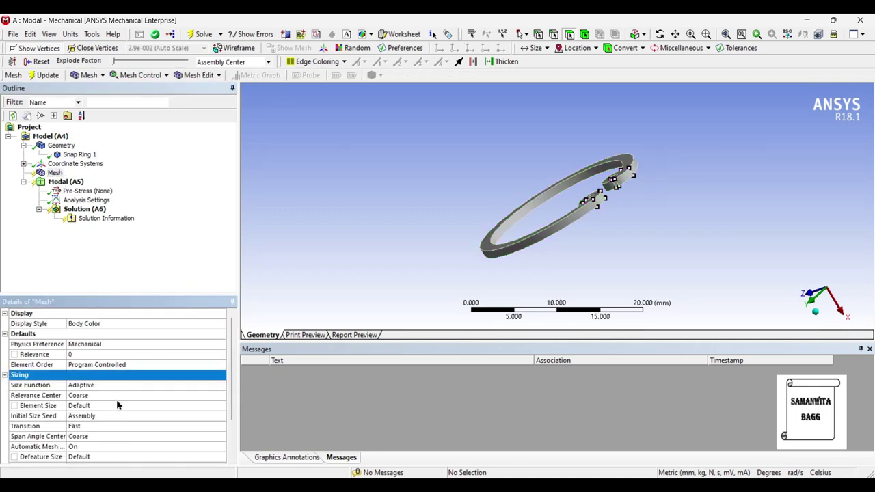
click(125, 397)
click(221, 396)
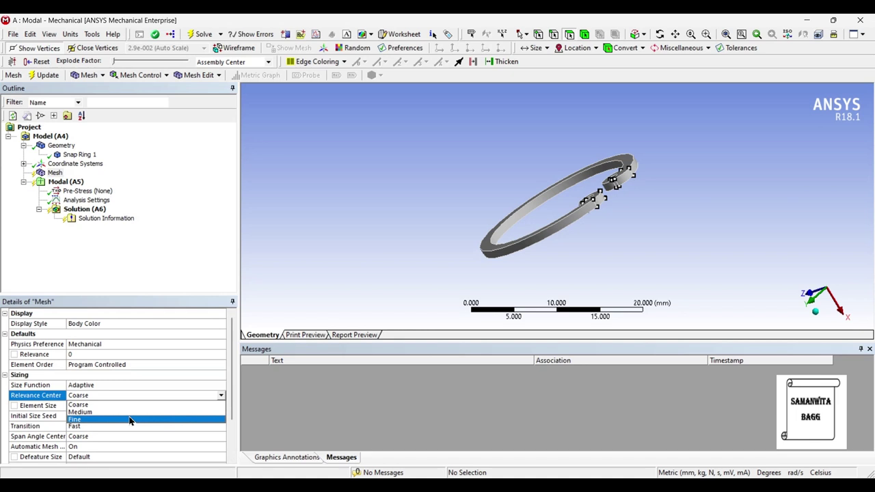
click(186, 418)
click(57, 77)
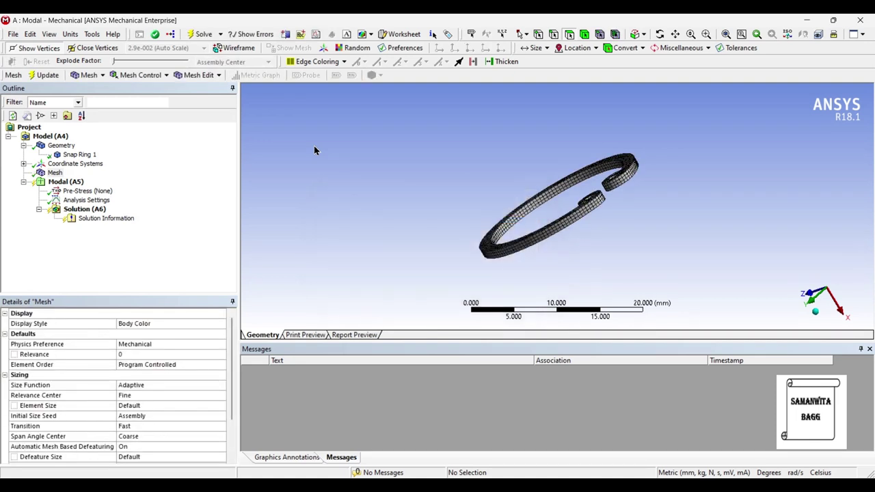
middle_drag(537, 221, 497, 247)
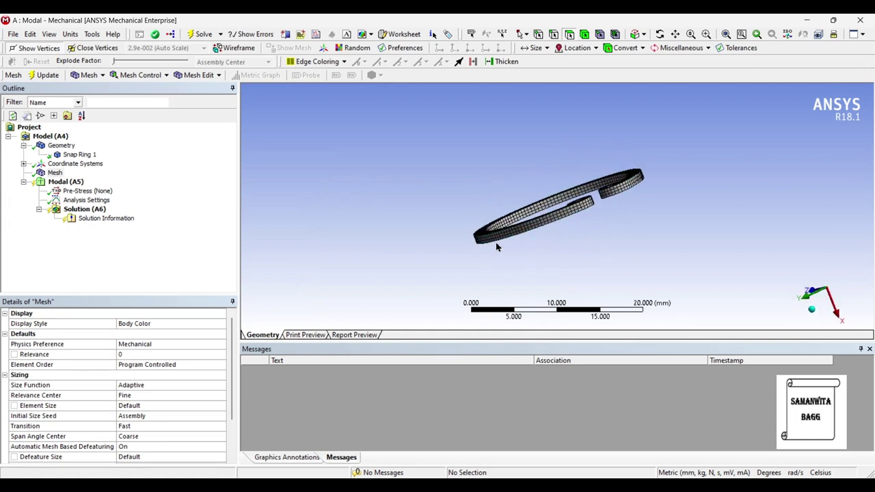
click(69, 183)
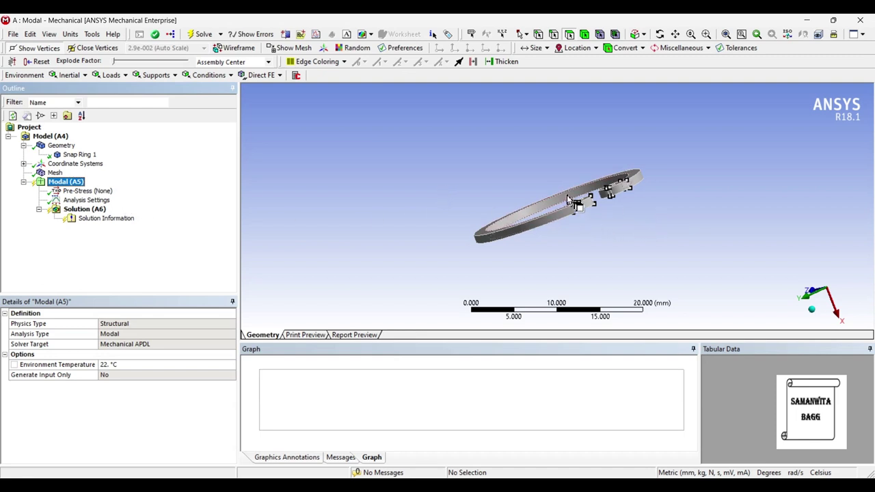
Add a Fixed Support on the snap ring's outer face under Modal (A5).
middle_drag(578, 209, 558, 197)
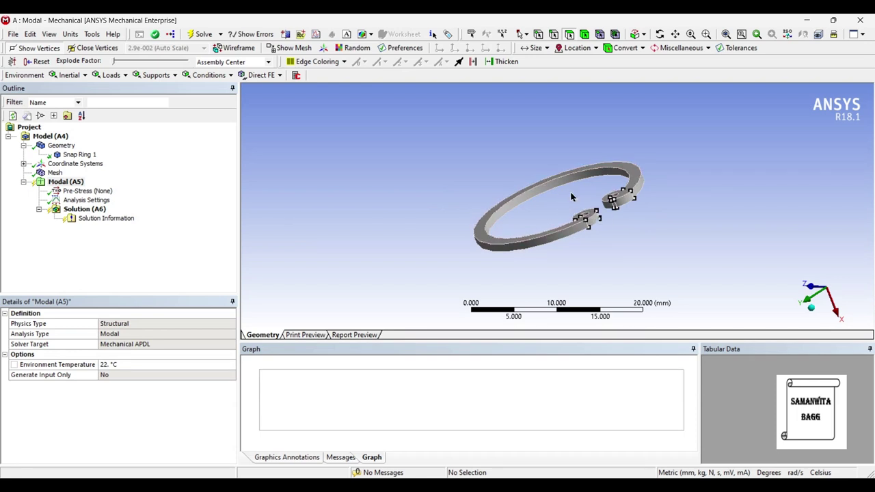
middle_drag(547, 200, 537, 173)
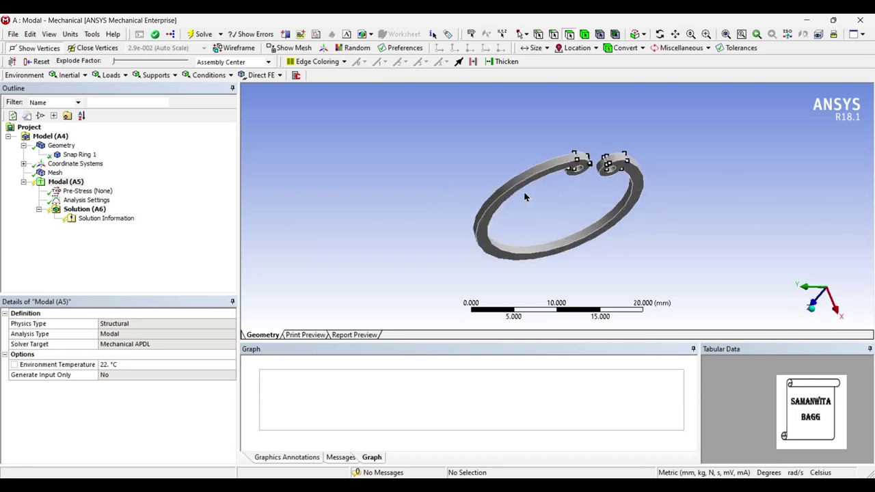
click(525, 191)
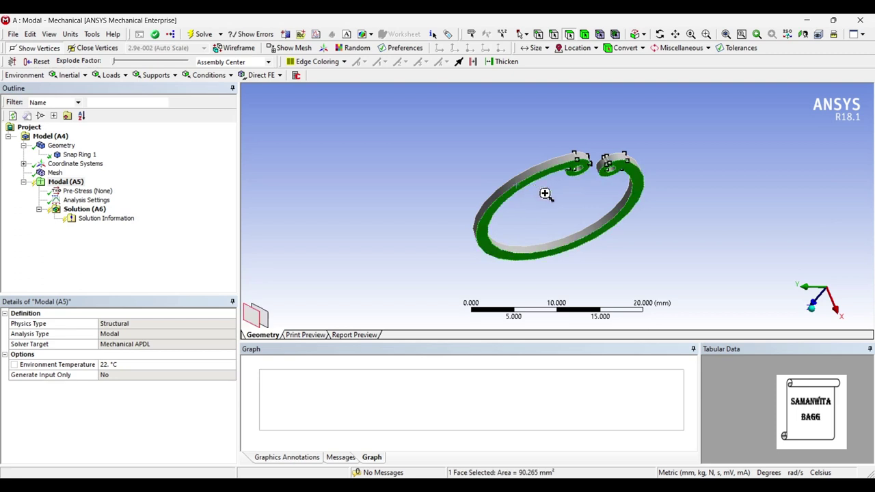
right_click(545, 193)
mouse_move(567, 199)
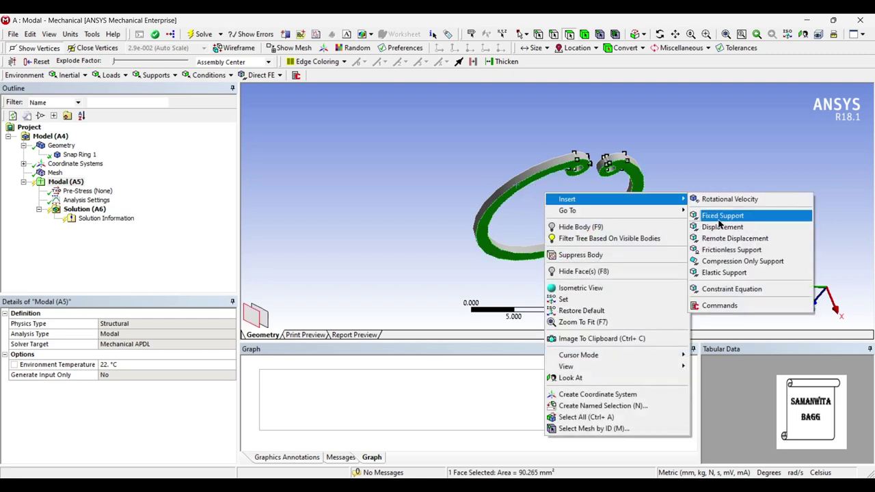
click(719, 216)
middle_drag(585, 191, 554, 246)
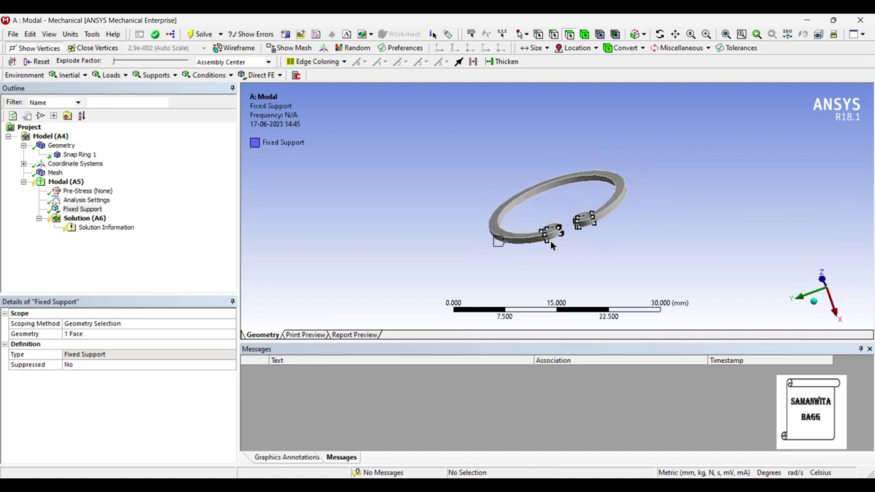
Solve the modal analysis and create Total Deformation results for all six modes.
right_click(99, 220)
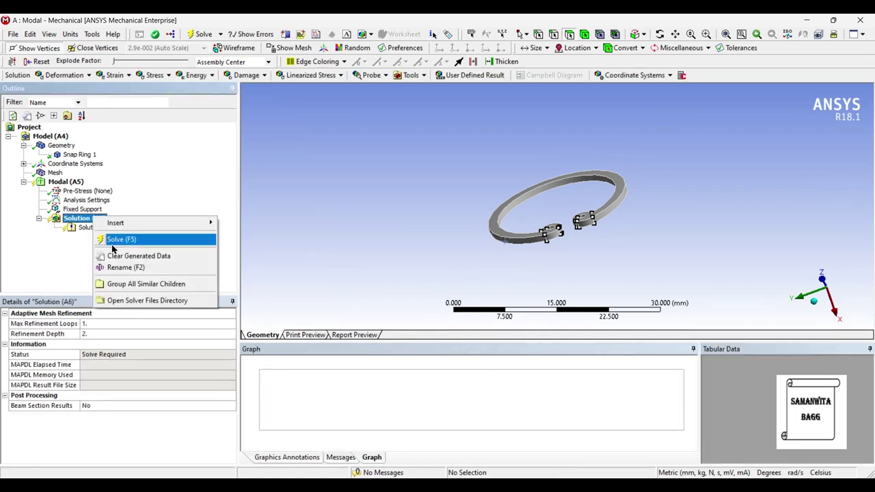
click(113, 242)
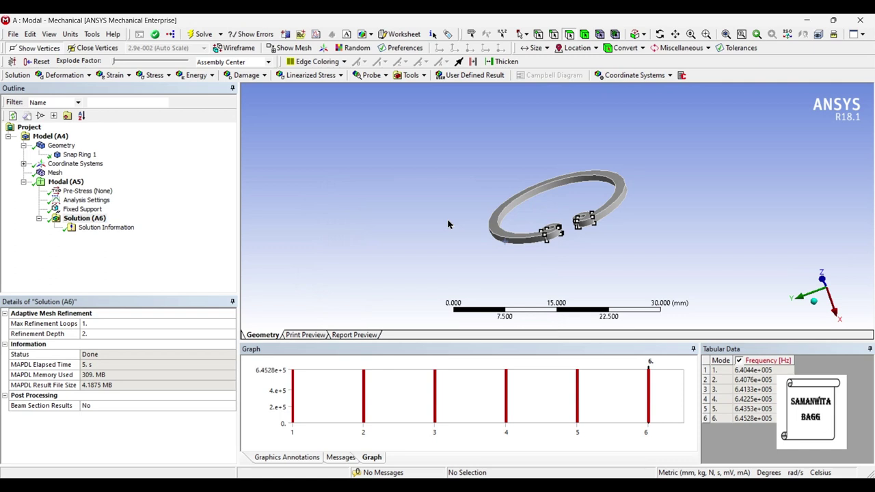
click(663, 401)
right_click(663, 400)
click(676, 403)
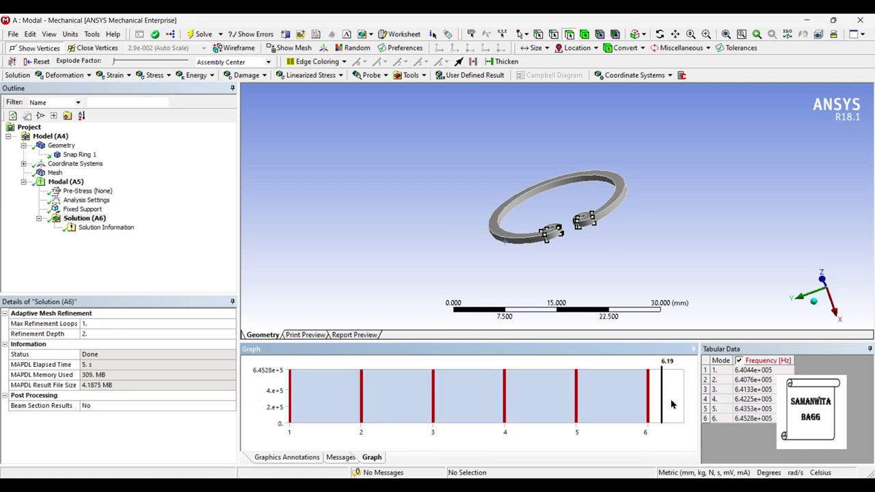
right_click(674, 404)
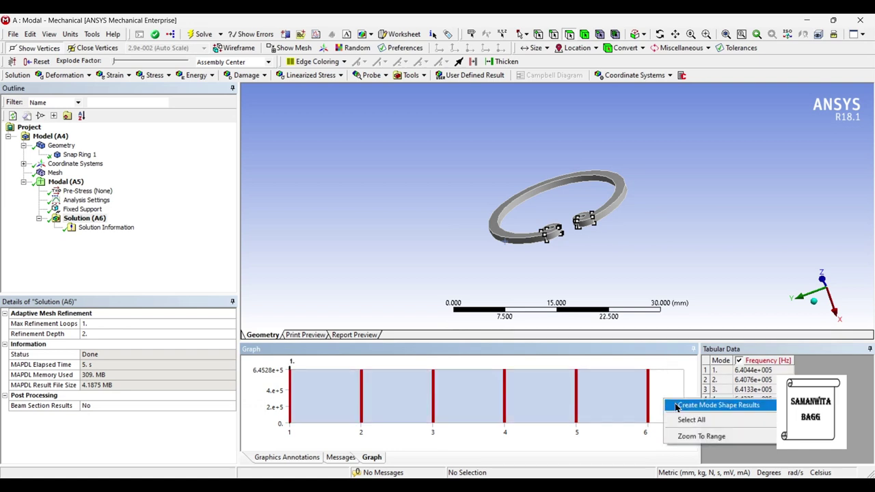
click(677, 407)
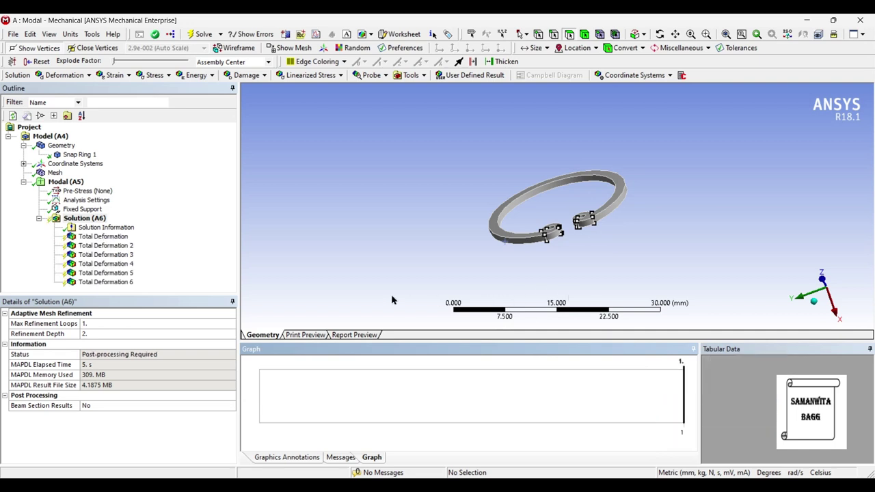
Evaluate the six deformation results and play, then pause, the mode 1 animation at 6.4044e+005 Hz.
click(198, 34)
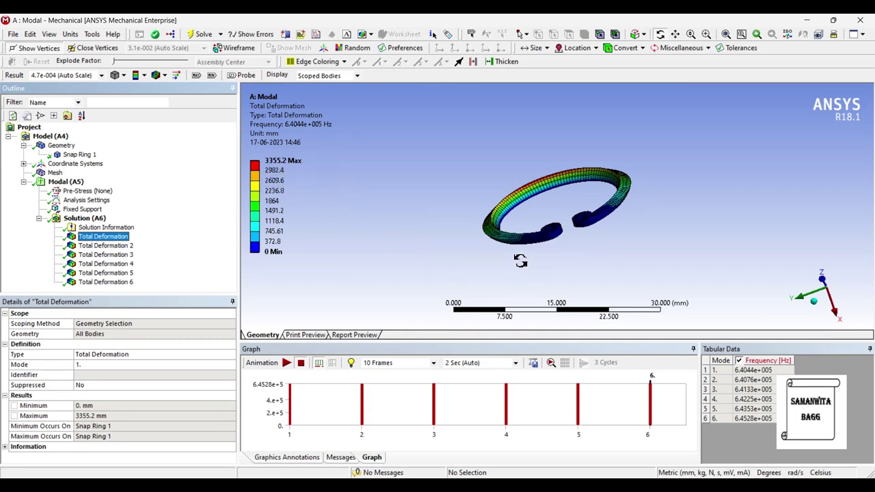
mouse_move(520, 261)
mouse_down()
mouse_move(527, 248)
mouse_move(526, 259)
mouse_up()
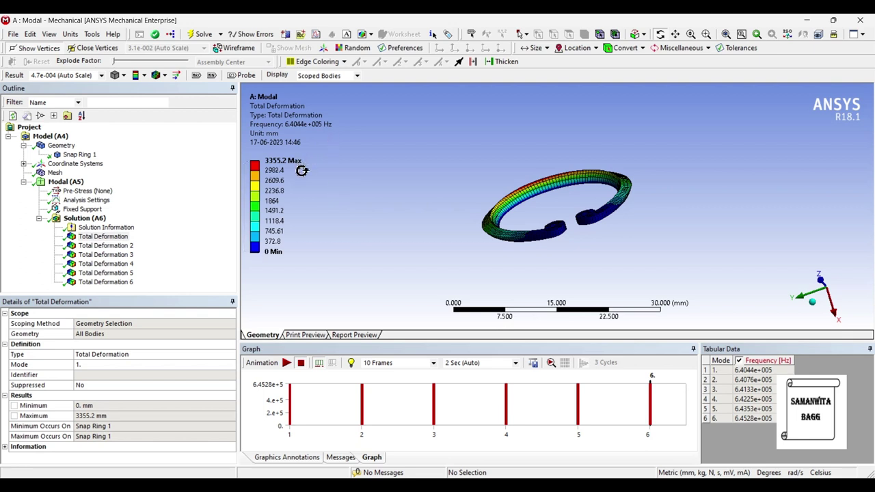
mouse_move(453, 253)
mouse_down()
mouse_move(449, 241)
mouse_move(455, 262)
mouse_up()
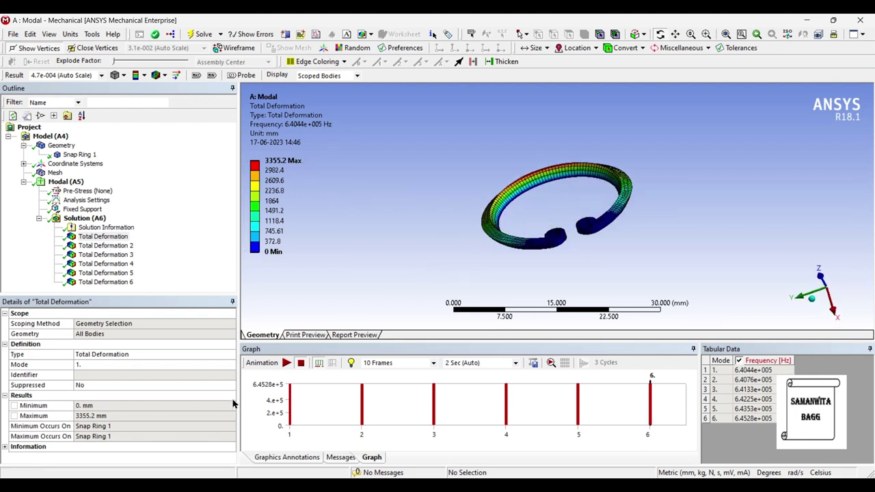
click(286, 363)
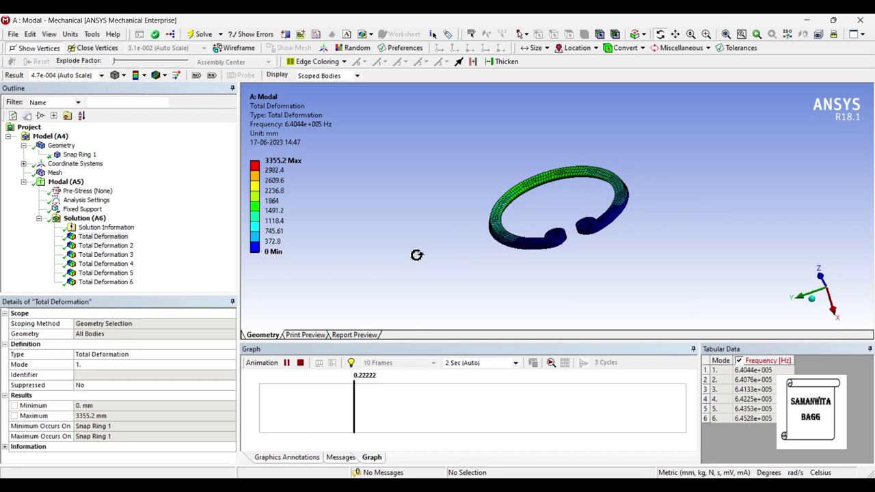
click(286, 363)
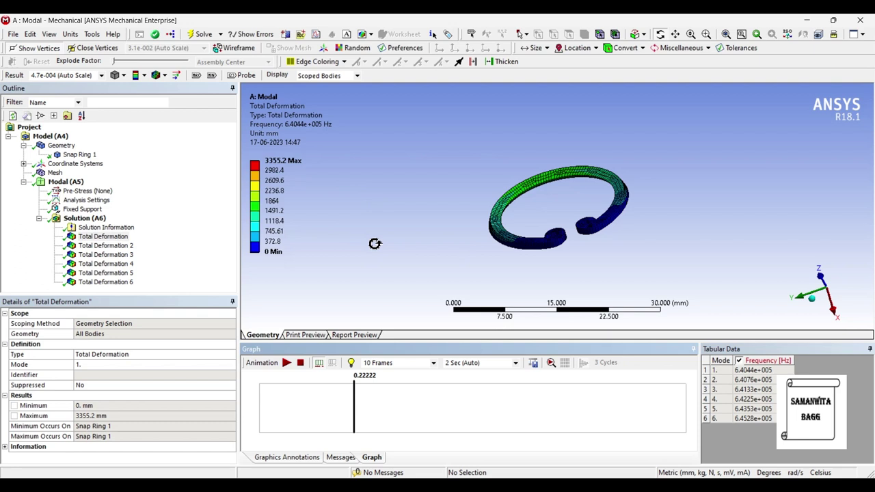
Animate mode 2's shape (3343.3 mm max), then display mode 3's deformation at 6.4133e+005 Hz.
click(122, 247)
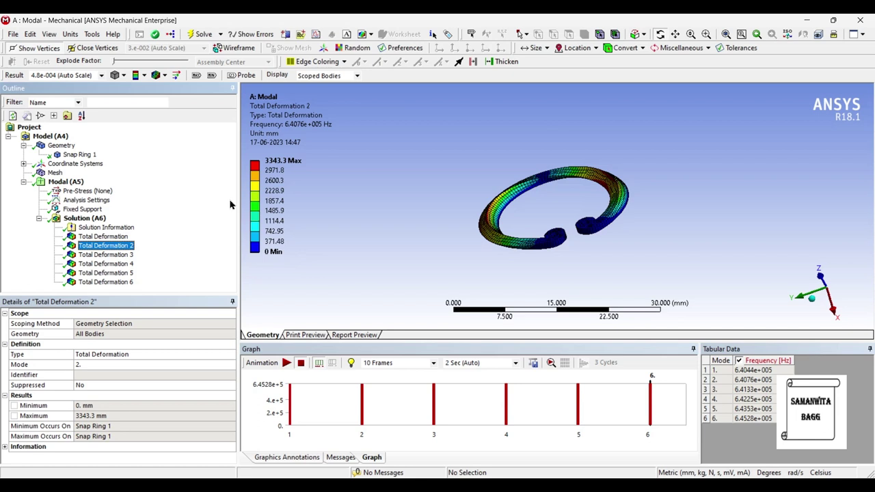
mouse_move(284, 174)
click(287, 363)
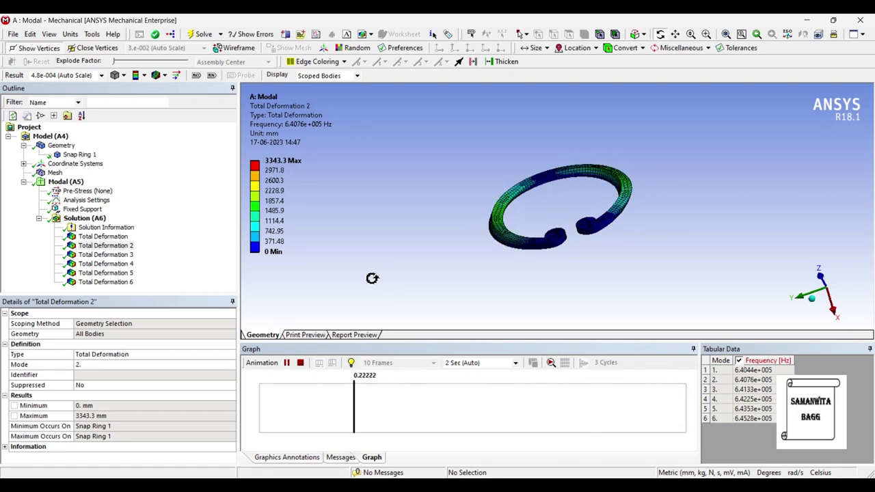
click(287, 363)
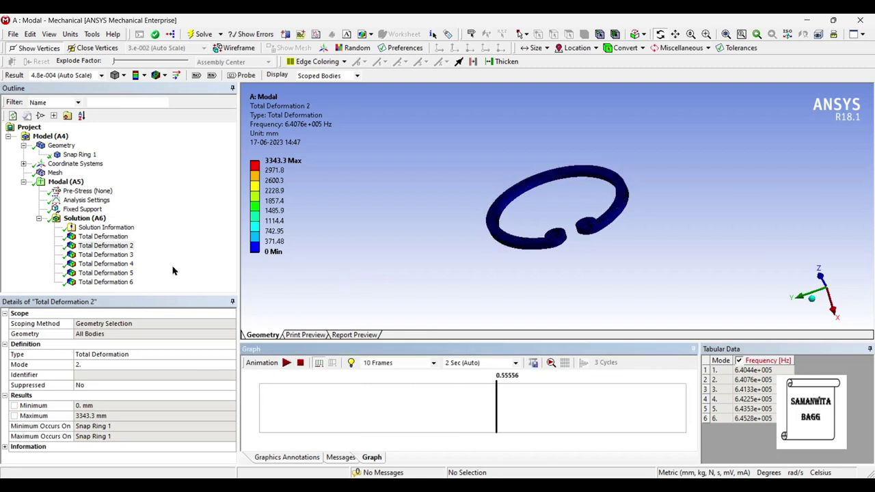
click(119, 256)
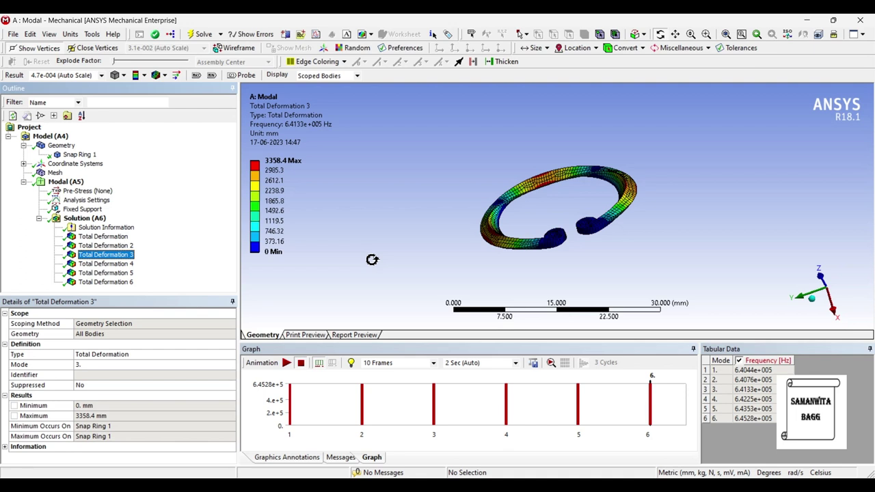
Run and pause the mode 3 animation, then show and start animating Total Deformation 4 (6.4225e+005 Hz).
click(286, 364)
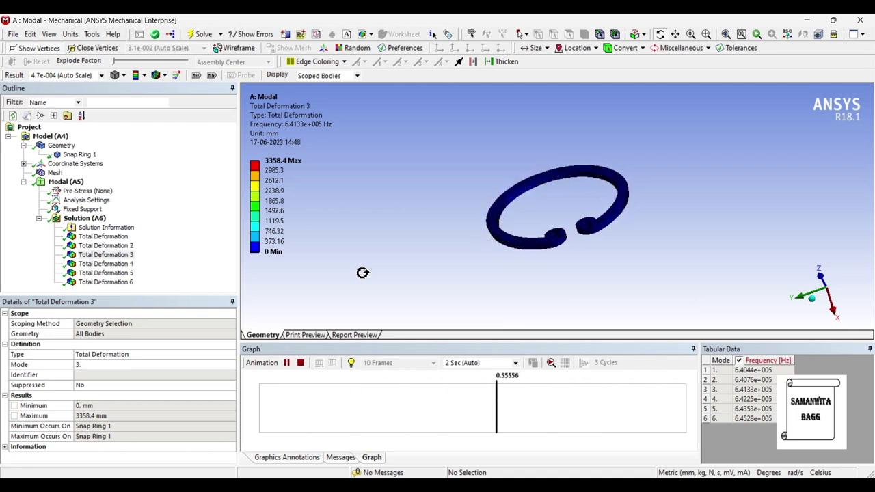
click(288, 364)
click(109, 265)
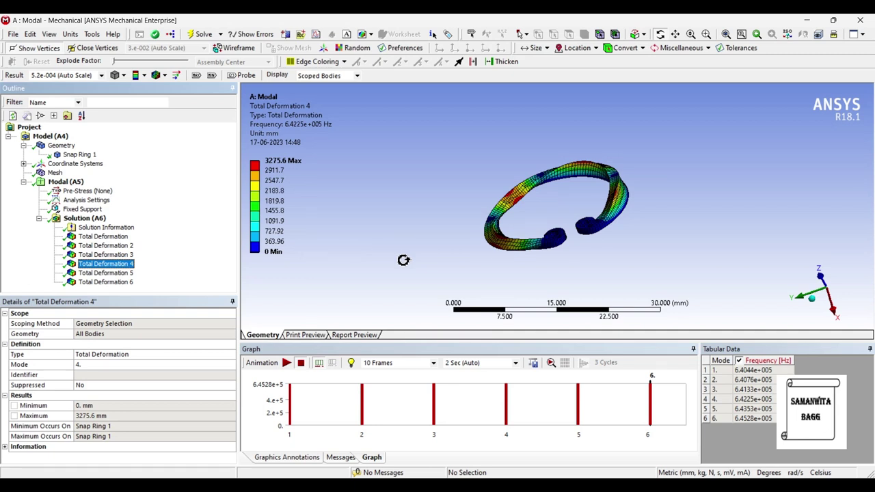
click(287, 363)
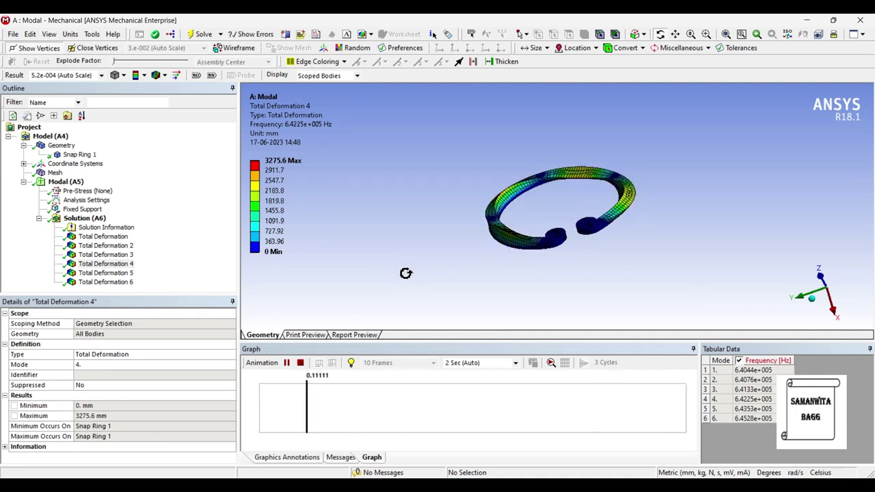
Pause the mode 4 animation and display Total Deformation 5 at 6.4353e+005 Hz, 3257.6 mm max.
click(286, 362)
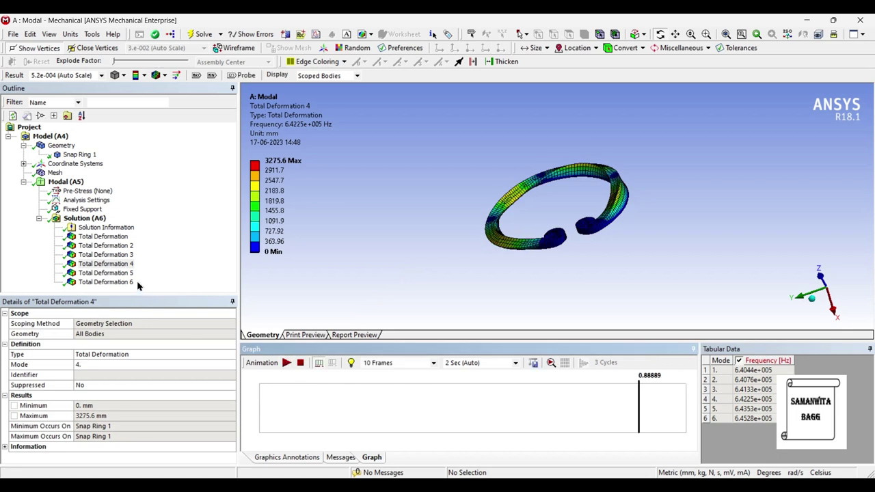
click(129, 274)
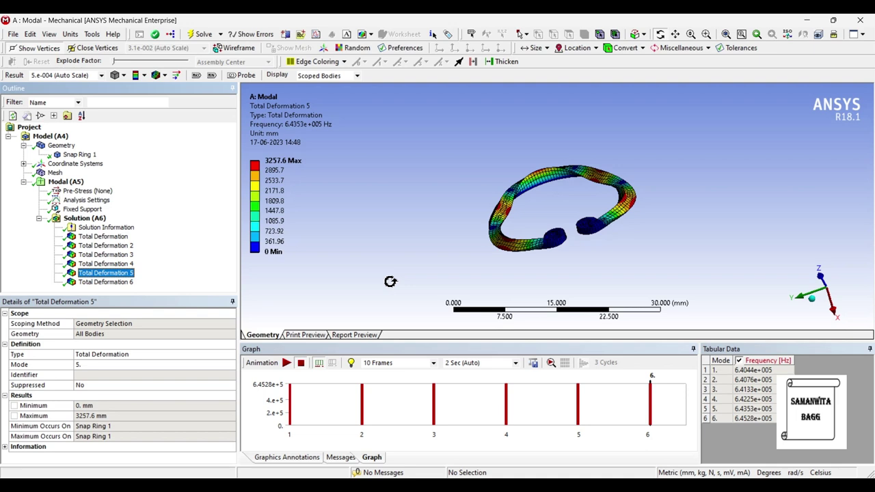
Play and pause mode 5's animation, then show Total Deformation 6 at 6.4528e+005 Hz.
click(287, 362)
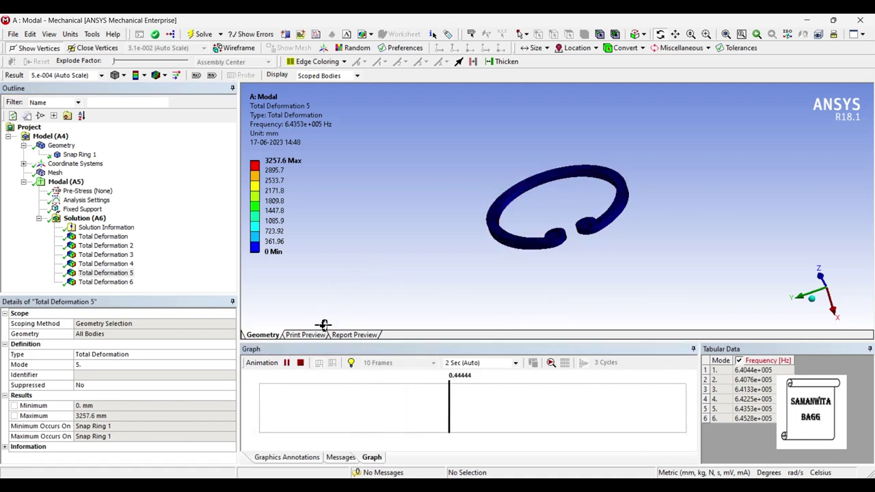
click(287, 362)
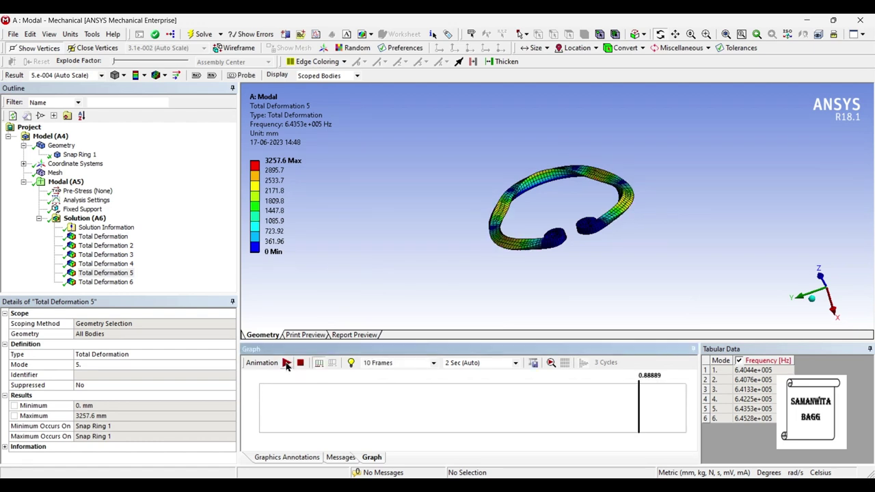
click(113, 283)
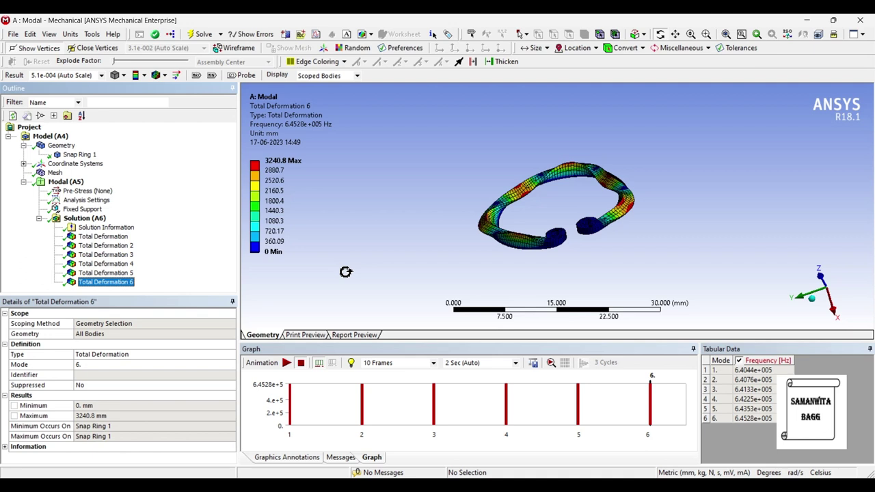
Play the Total Deformation 6 mode shape animation and pause it partway through the cycle.
click(287, 363)
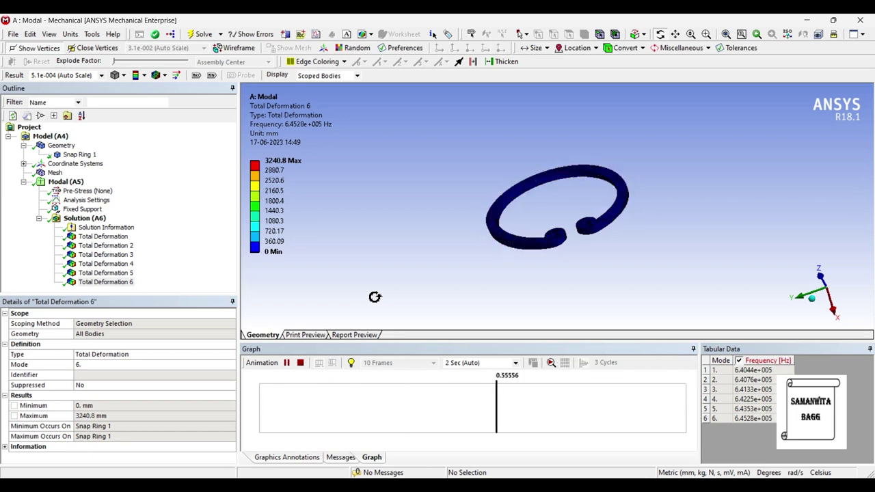
click(287, 364)
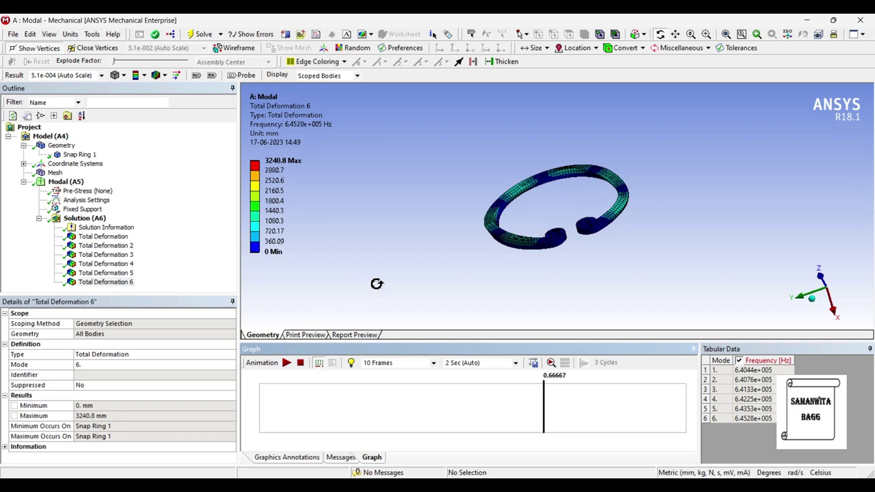